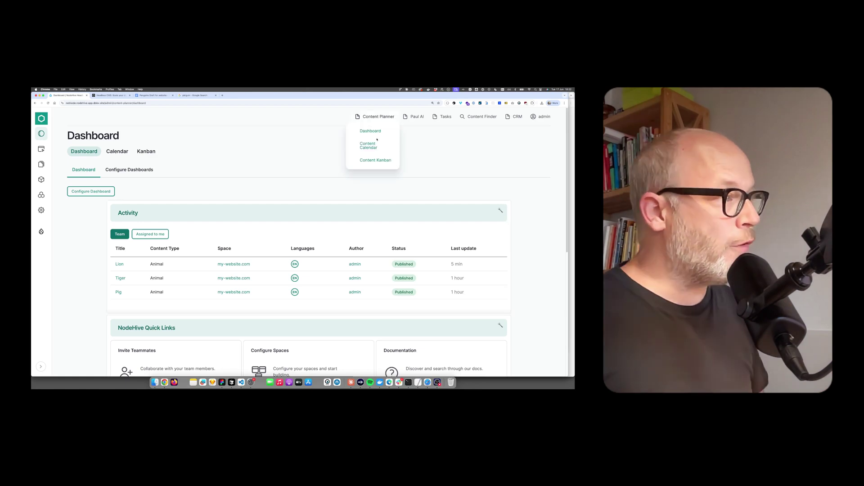
- Open the Paul AI page with its Chat, Content Creation and Image Optimization modes
click(416, 116)
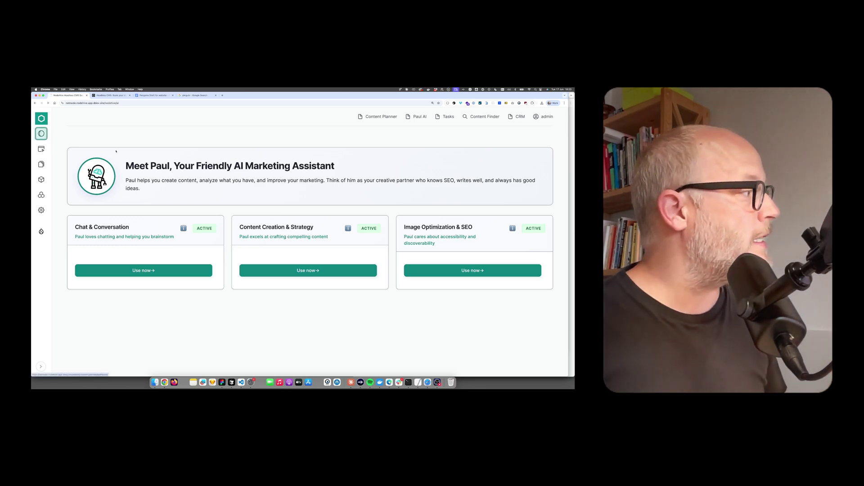
- Search the dashboard content for 'peng' and, finding nothing, start a blank Animal entry
click(44, 135)
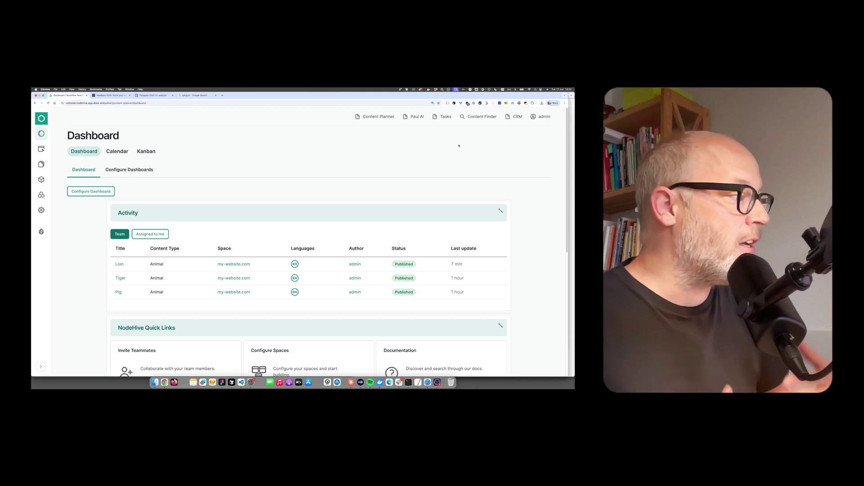
click(481, 117)
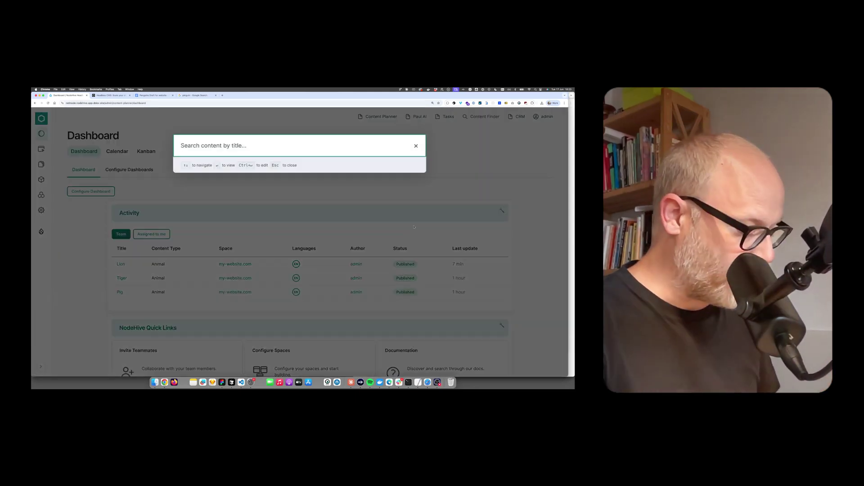
text(peng)
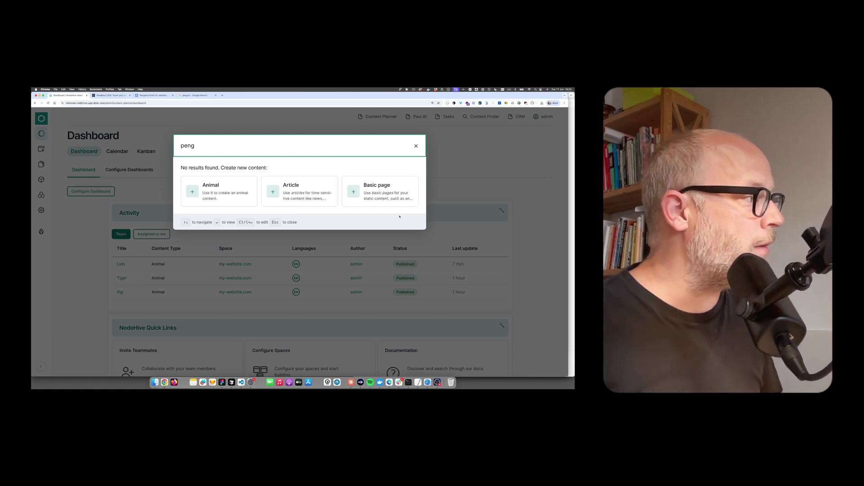
click(227, 197)
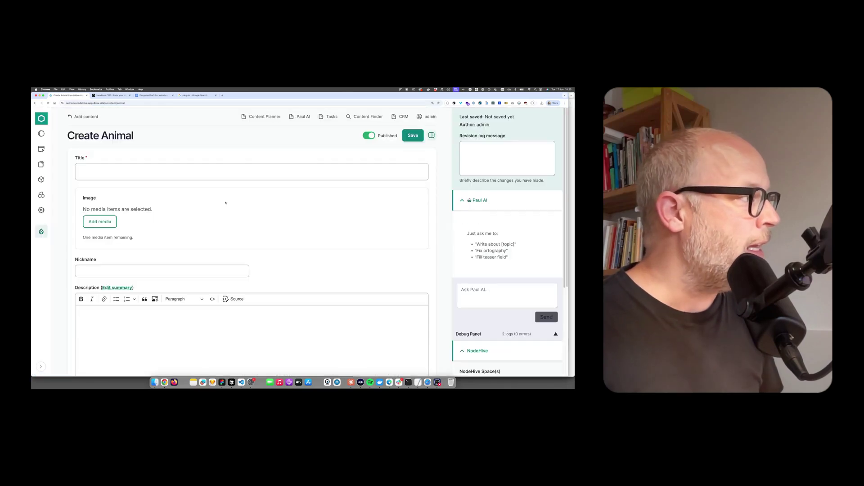
scroll(82, 128, down, 5)
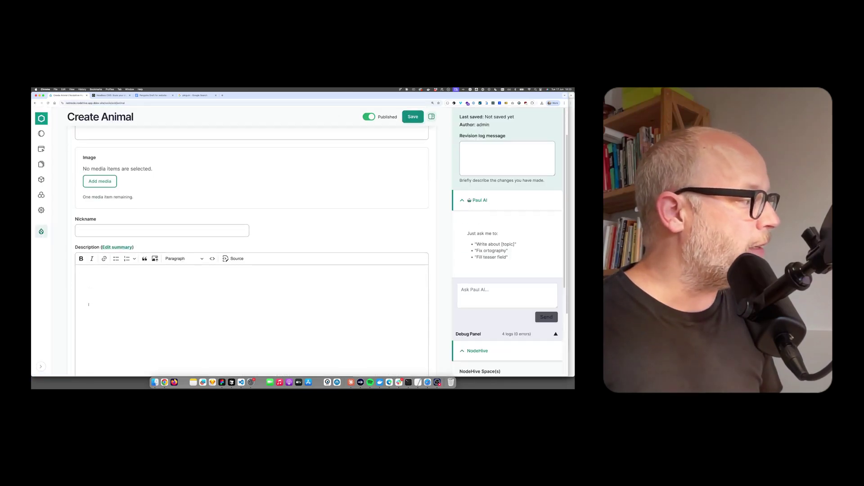
scroll(118, 131, up, 5)
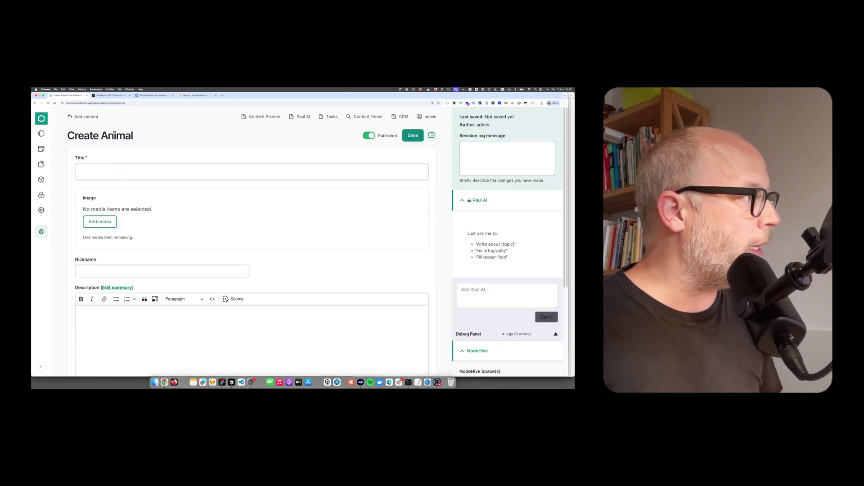
- Copy the entire Penguins draft from Google Docs and return to the Create Animal form
click(142, 96)
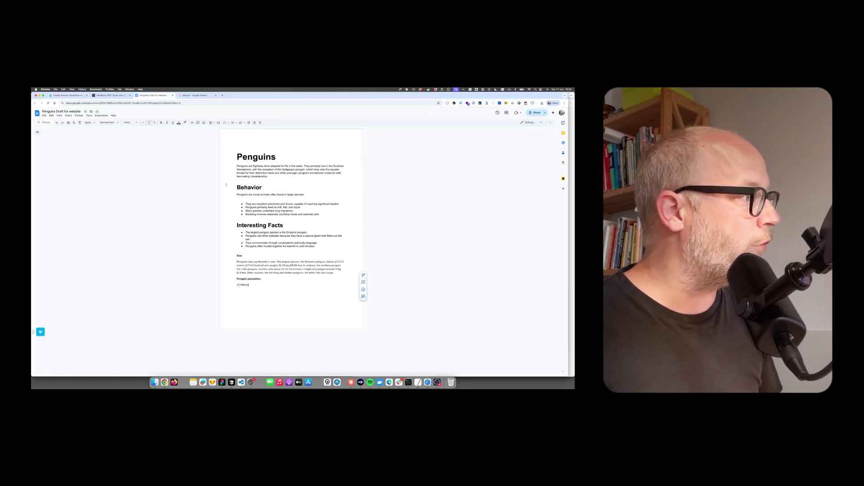
key(super+a)
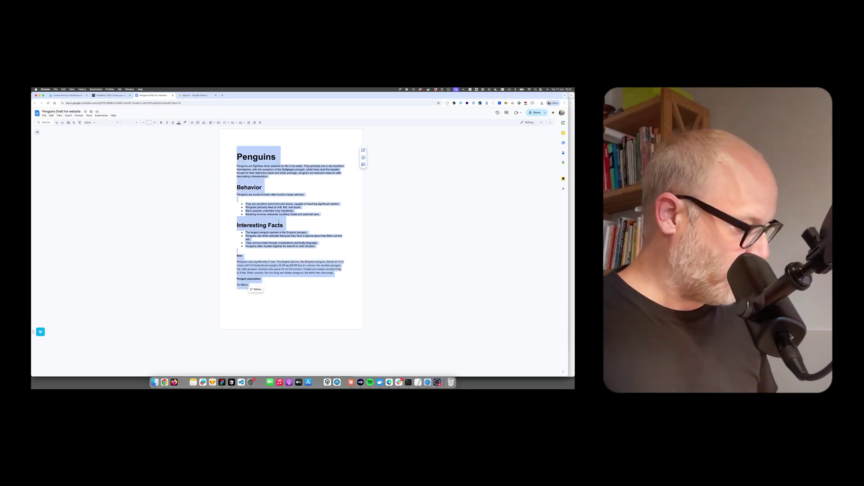
click(68, 96)
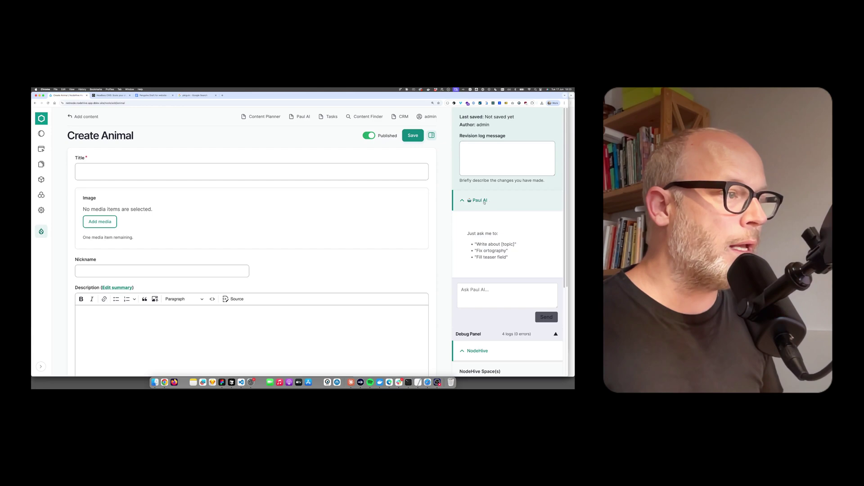
- Send the pasted draft to Paul AI, filling title Penguins, nickname Flightless Divers and description
click(485, 291)
key(super+v)
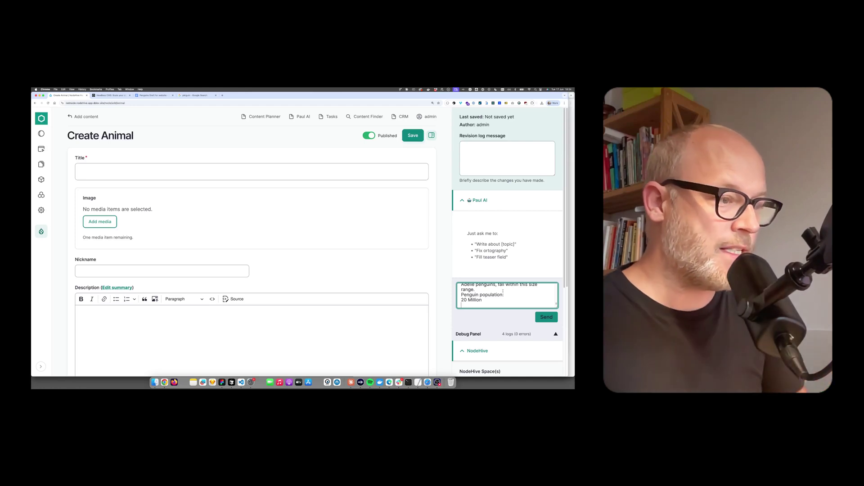
key(Return)
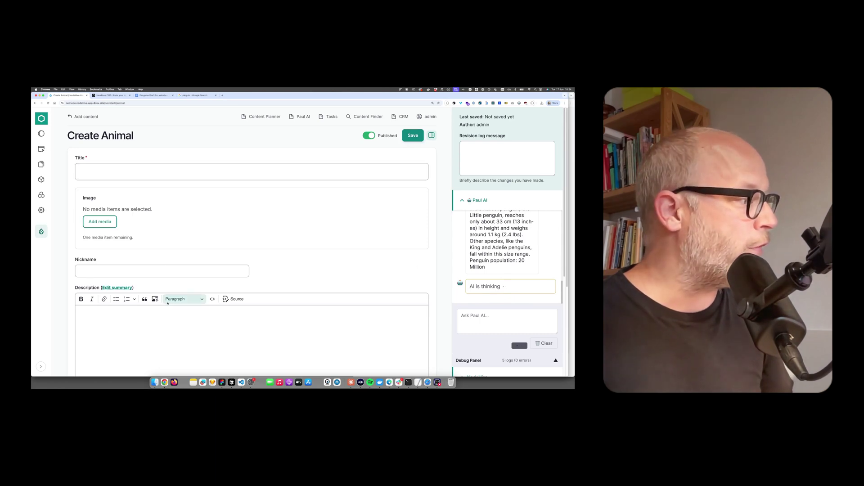
scroll(171, 299, down, 3)
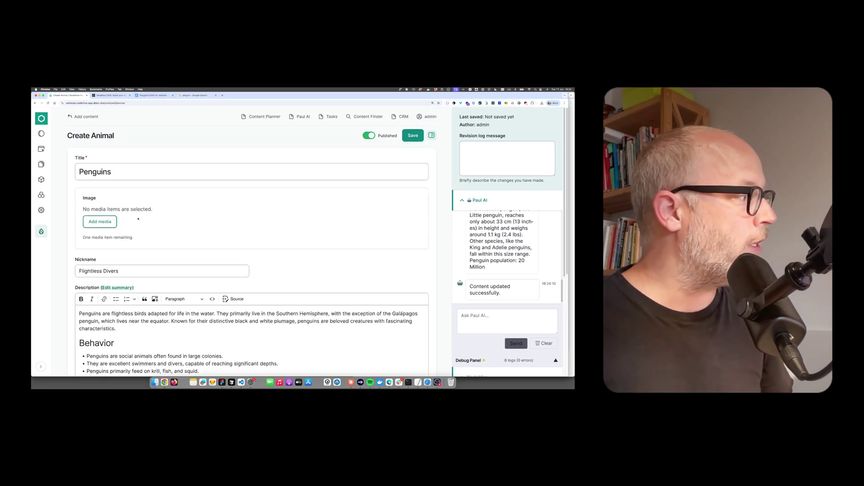
- Review the draft's Behavior, Interesting Facts and Penguin population sections in Google Docs
click(154, 95)
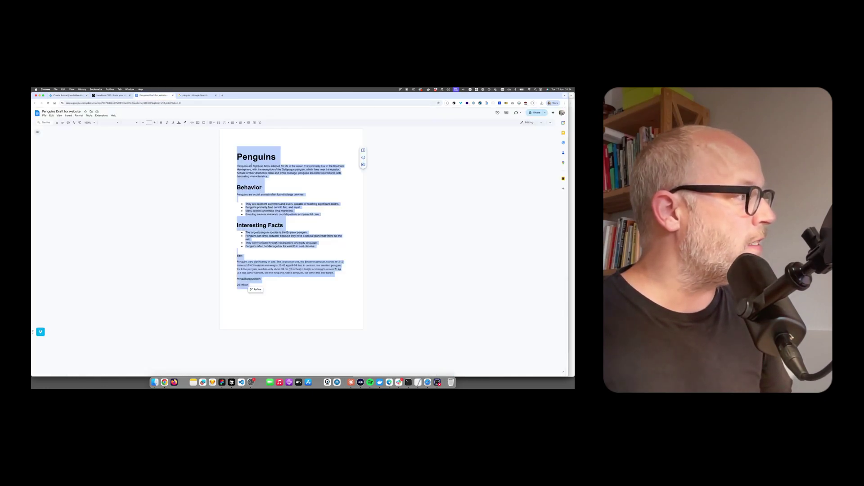
drag(236, 151, 278, 280)
click(280, 286)
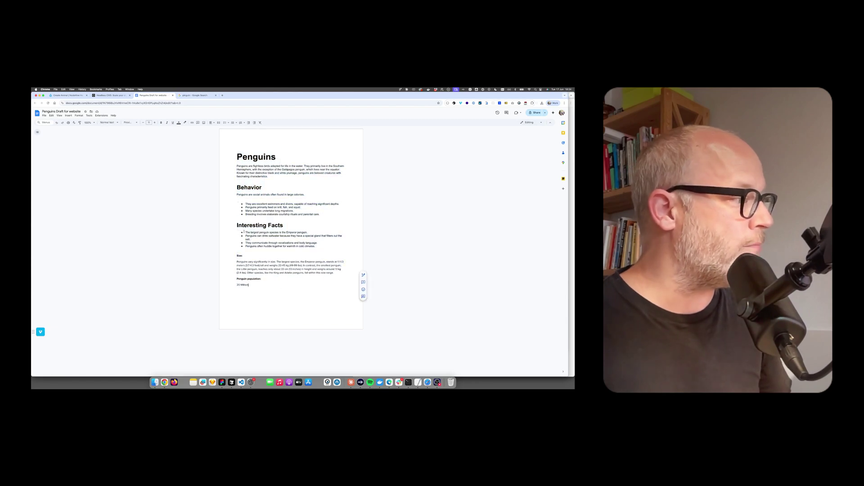
drag(236, 225, 283, 225)
drag(237, 187, 260, 187)
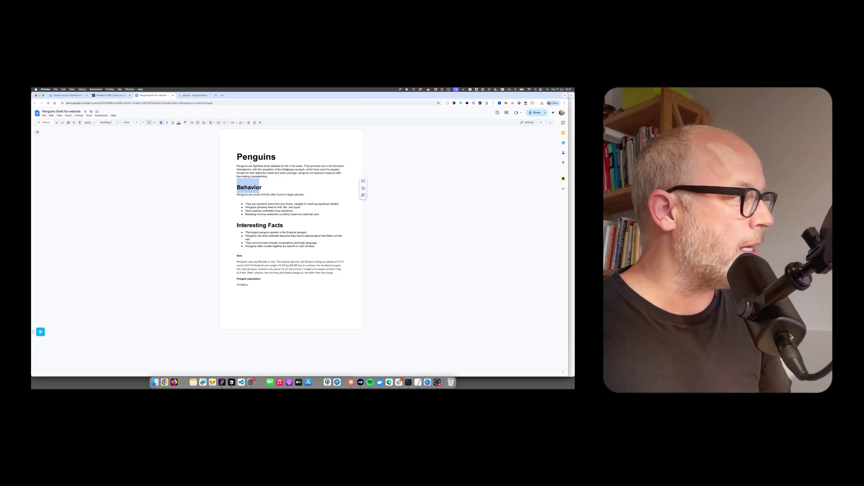
click(237, 282)
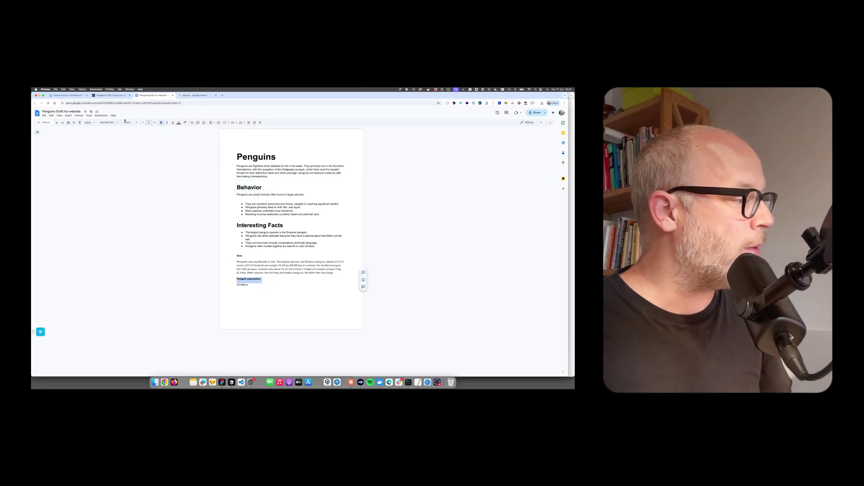
- Check the title, Size 33 cm to 1.3 meters, 20 Million population and description against the draft
click(77, 95)
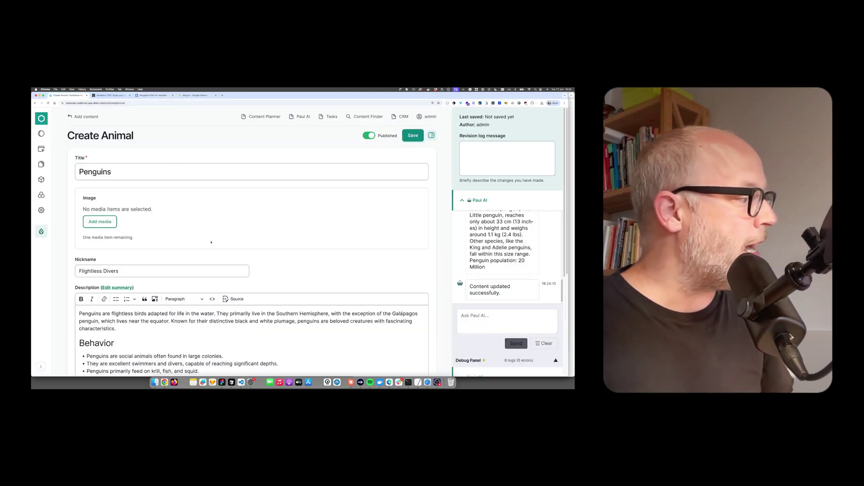
click(211, 171)
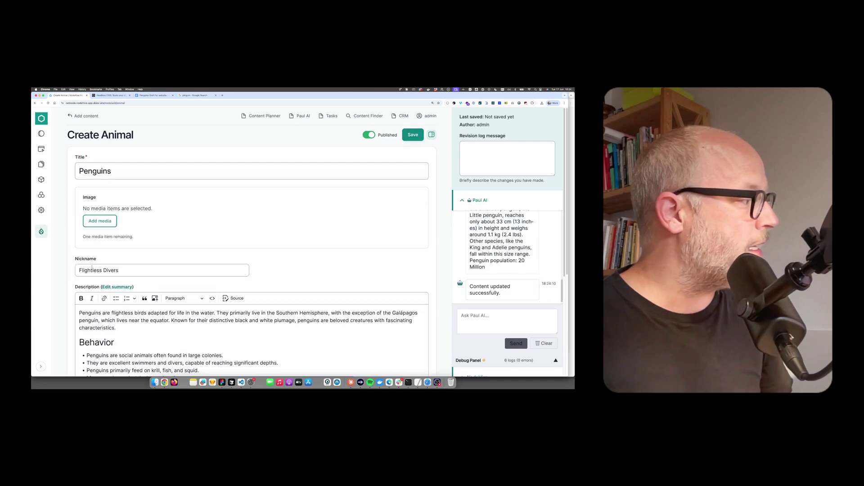
scroll(83, 184, down, 5)
scroll(90, 164, up, 1)
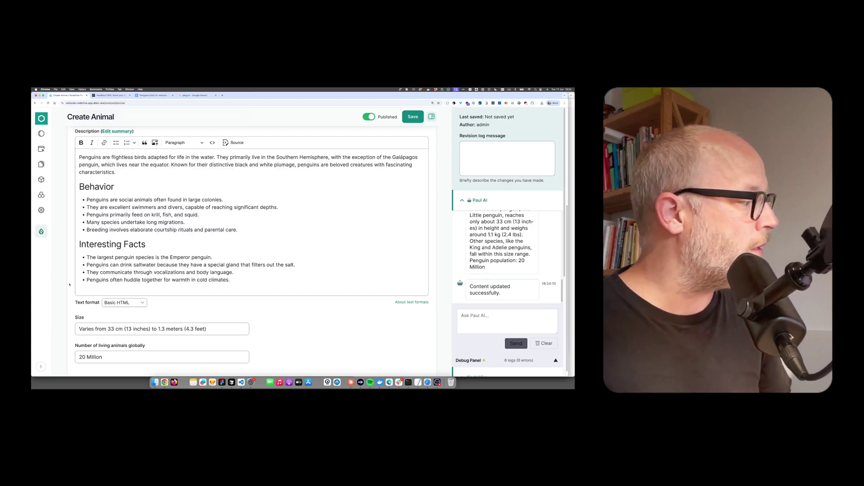
click(80, 330)
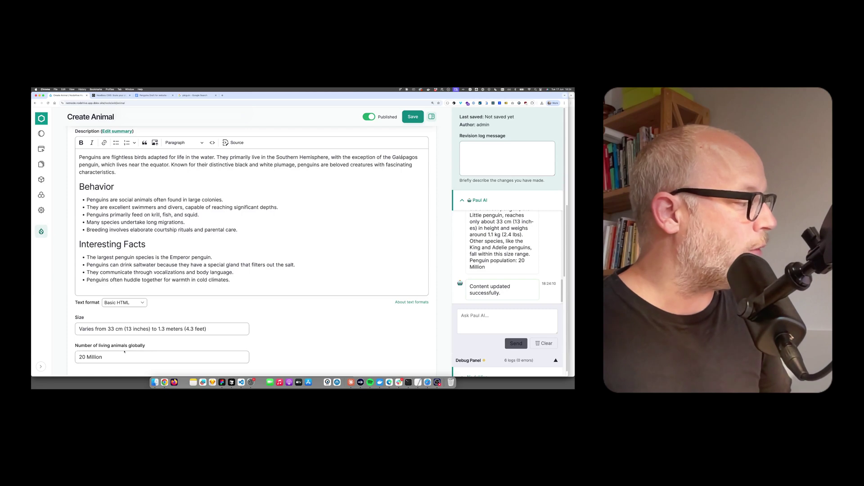
click(153, 95)
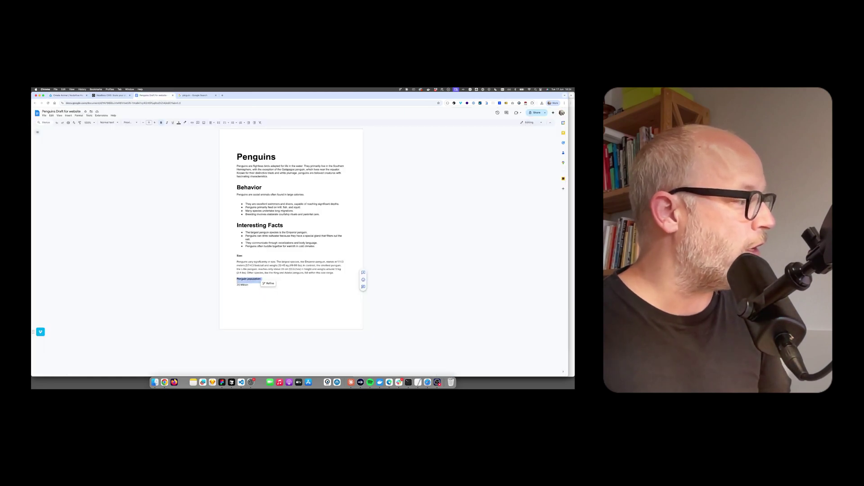
click(65, 95)
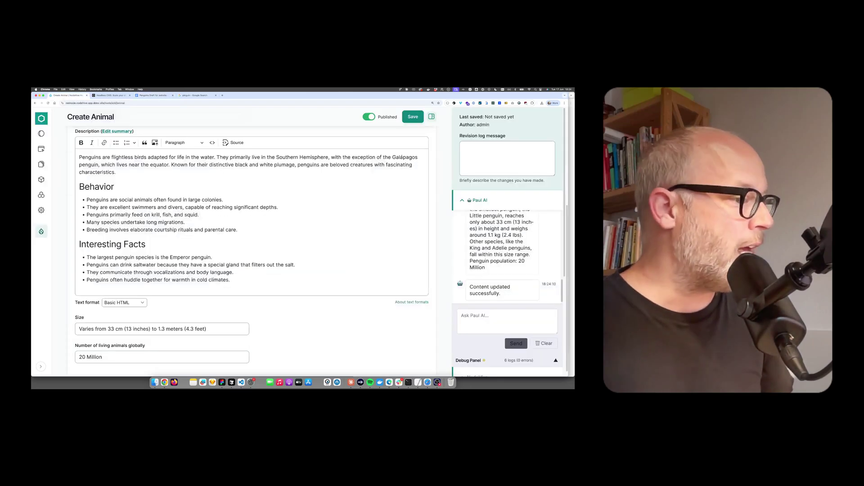
scroll(170, 203, up, 5)
scroll(169, 203, up, 2)
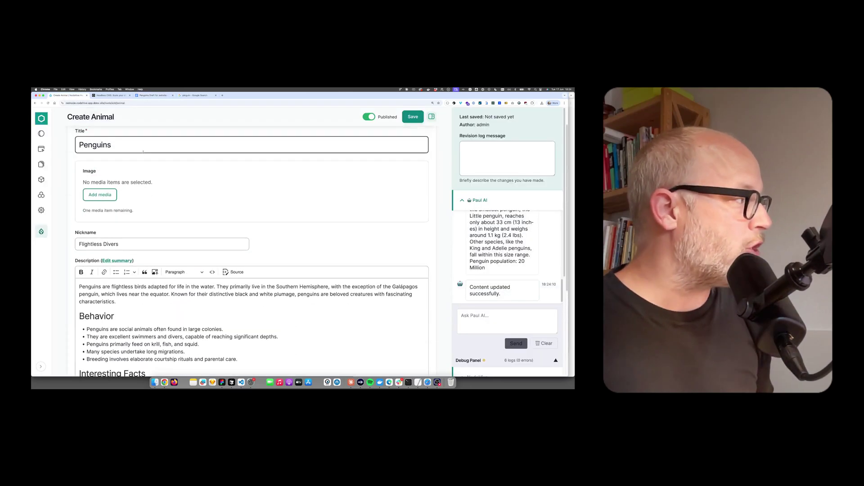
click(202, 319)
scroll(147, 329, down, 1)
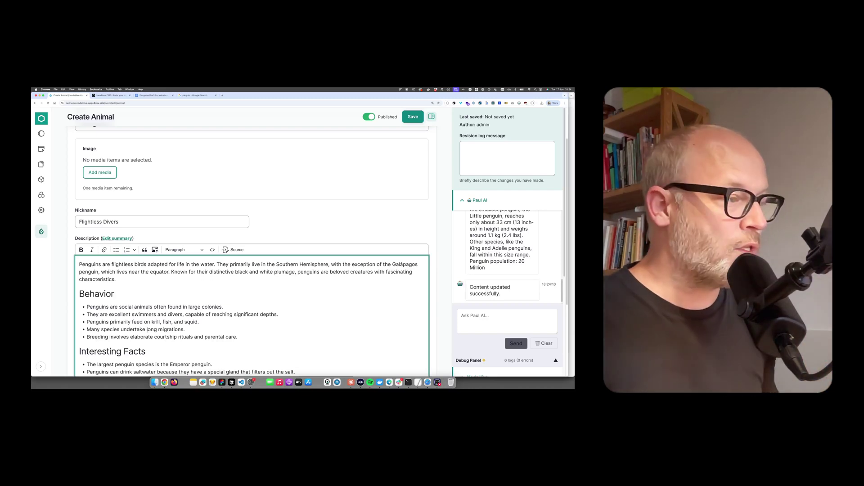
- Ask Paul AI for a cuter nickname, which becomes 'Adorable Flippers'
click(489, 327)
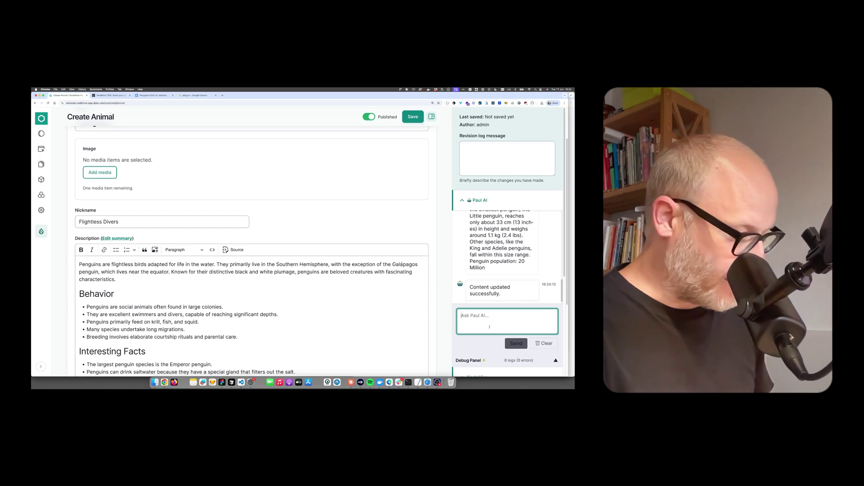
text(Lets)
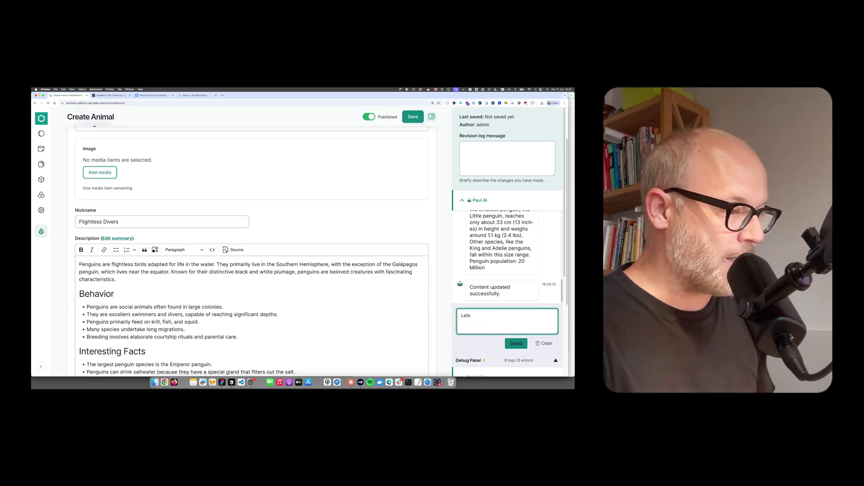
text( make the ni)
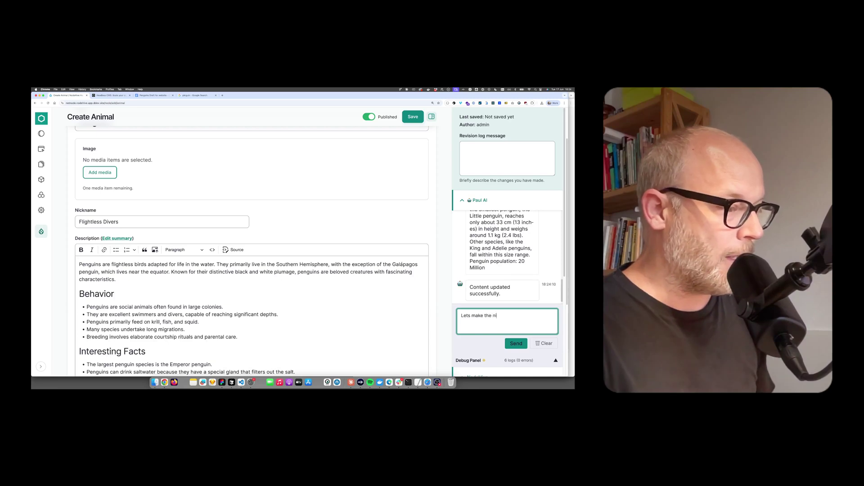
text(ck)
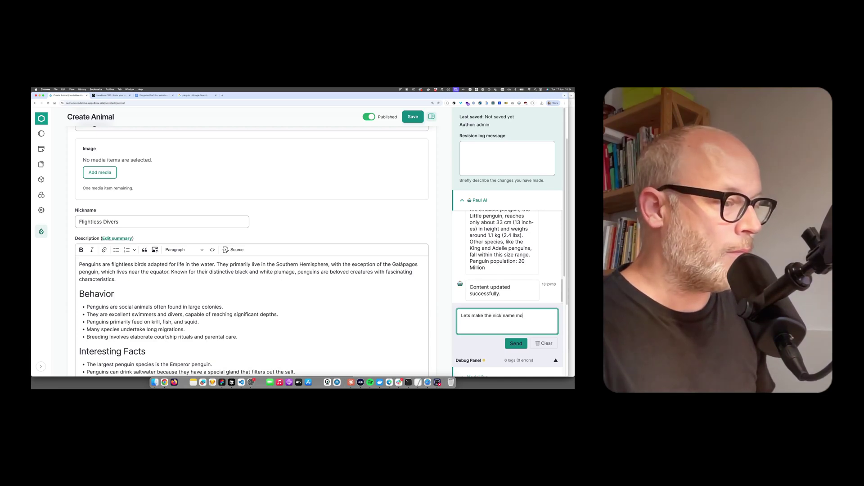
text( name mo)
key(Return)
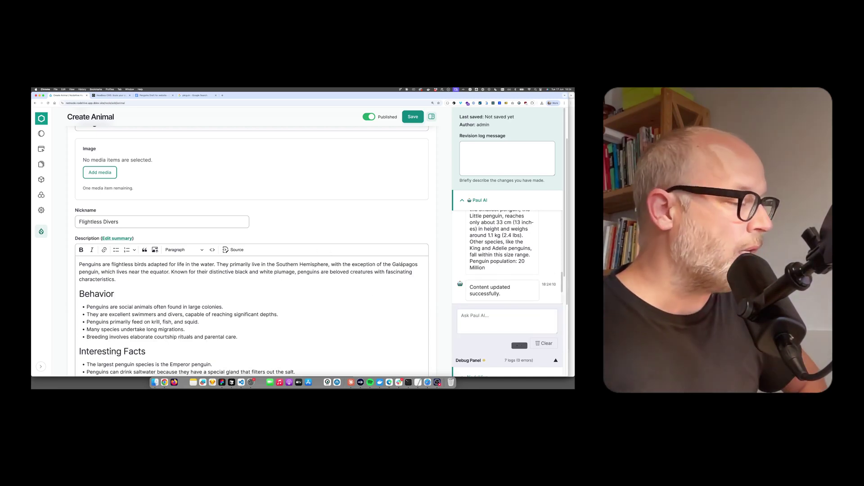
scroll(261, 292, down, 1)
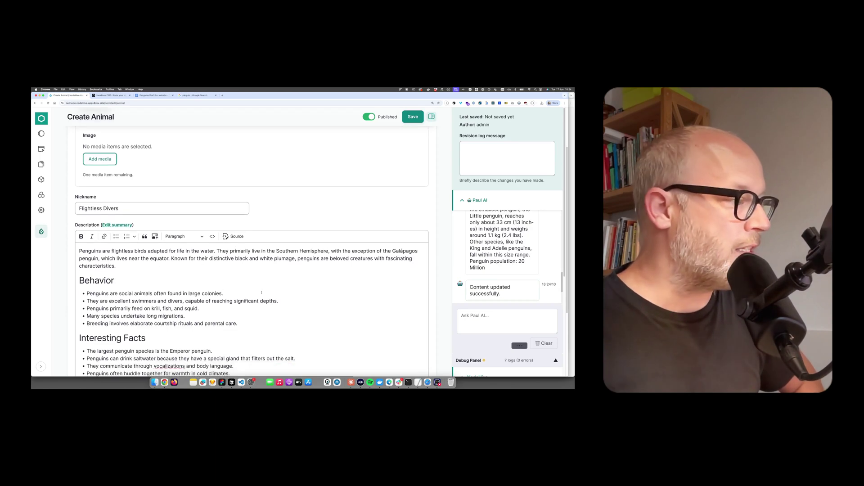
scroll(261, 292, up, 3)
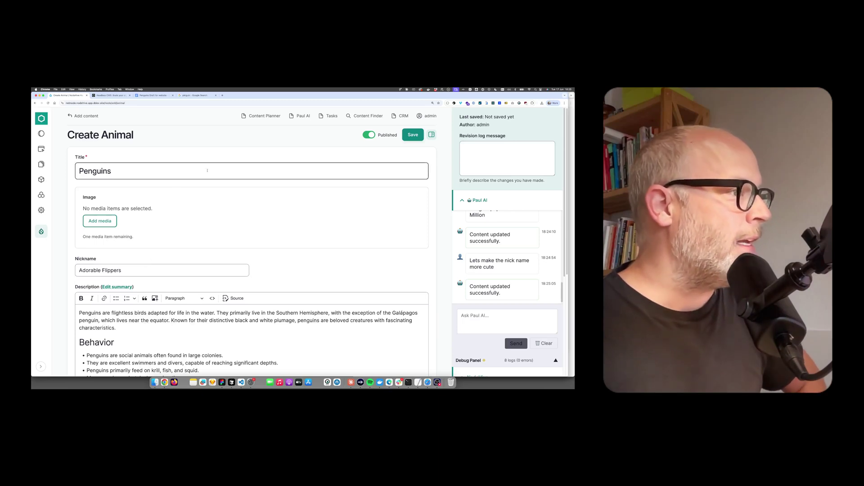
- Save the Penguins entry as published, review its page text, and reopen it for editing
click(410, 137)
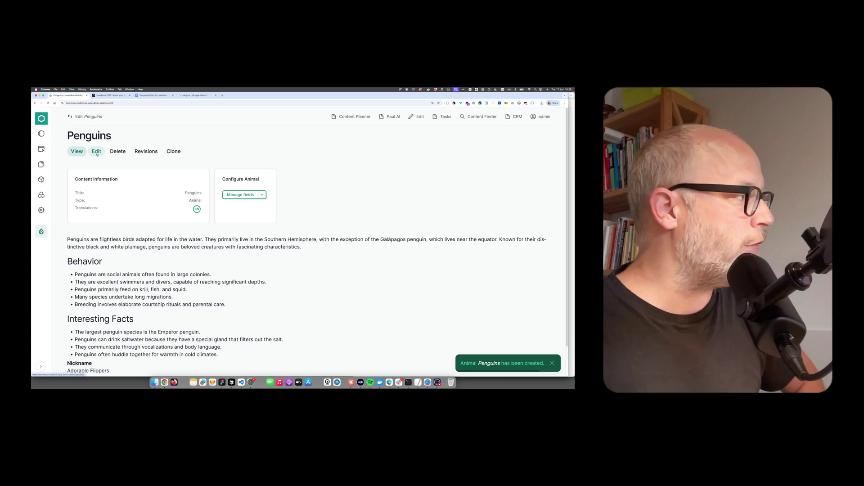
scroll(113, 222, down, 2)
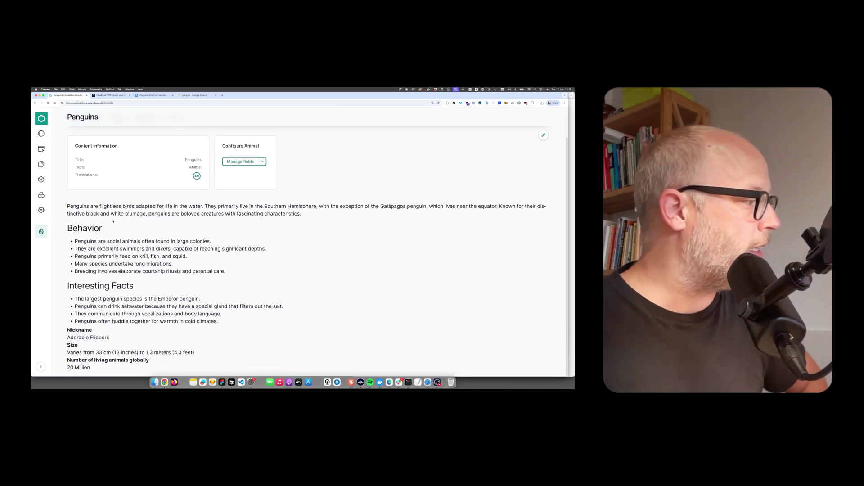
drag(74, 204, 260, 362)
scroll(121, 269, up, 2)
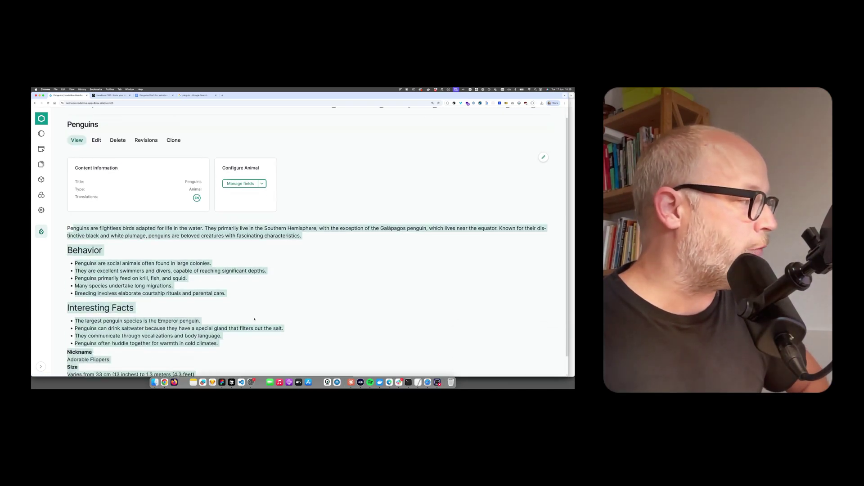
click(115, 262)
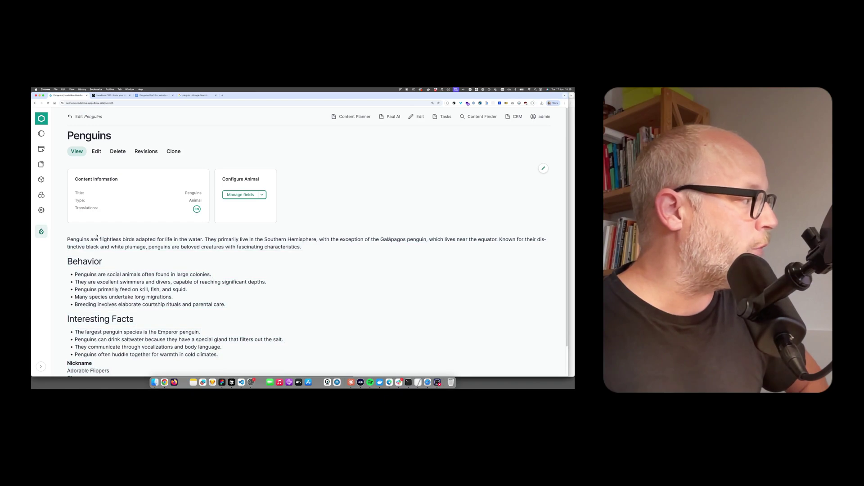
drag(97, 236, 167, 347)
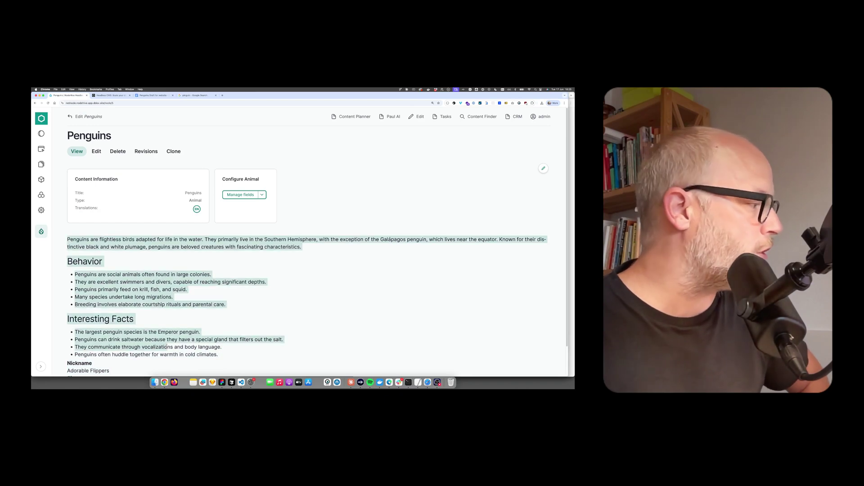
click(99, 151)
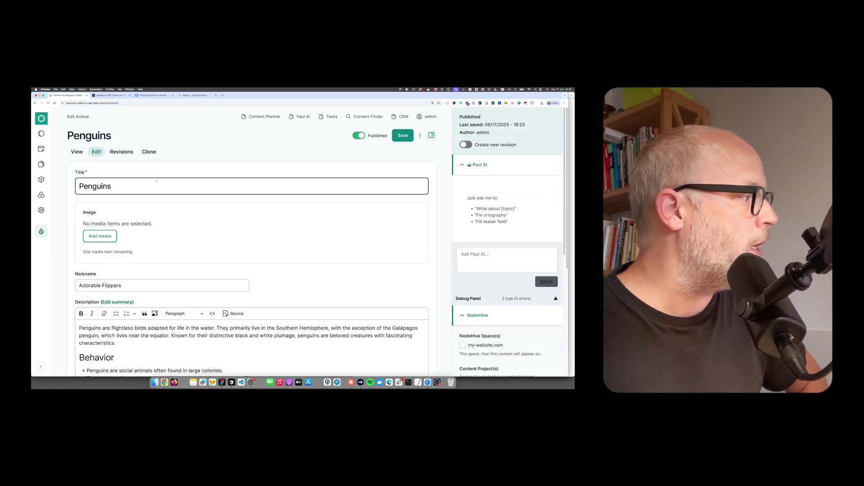
- Attach images.jpeg from the Image media folder as the entry's image
click(101, 237)
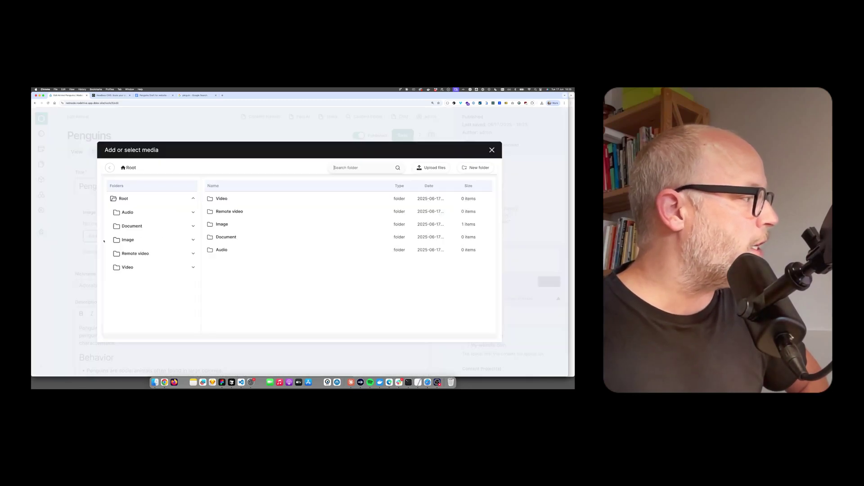
click(223, 225)
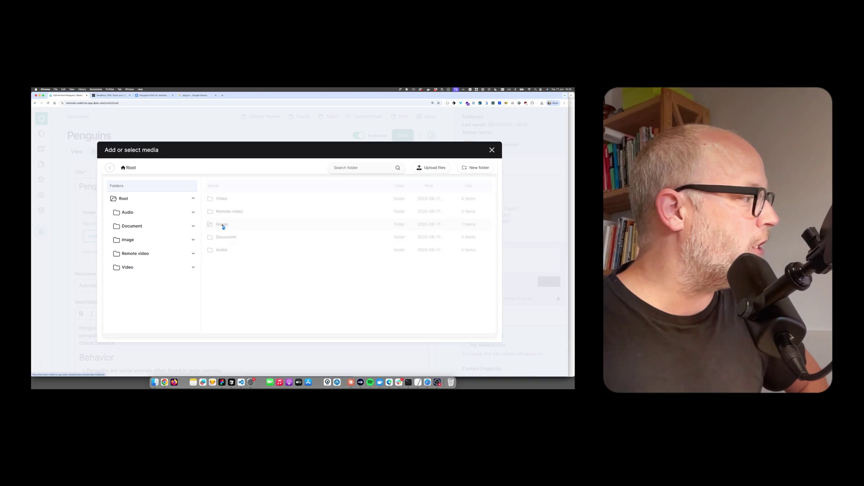
click(228, 198)
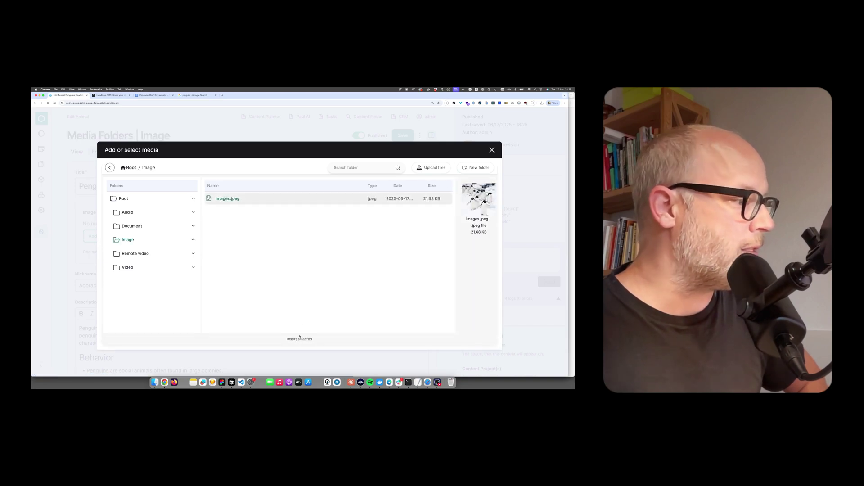
click(299, 338)
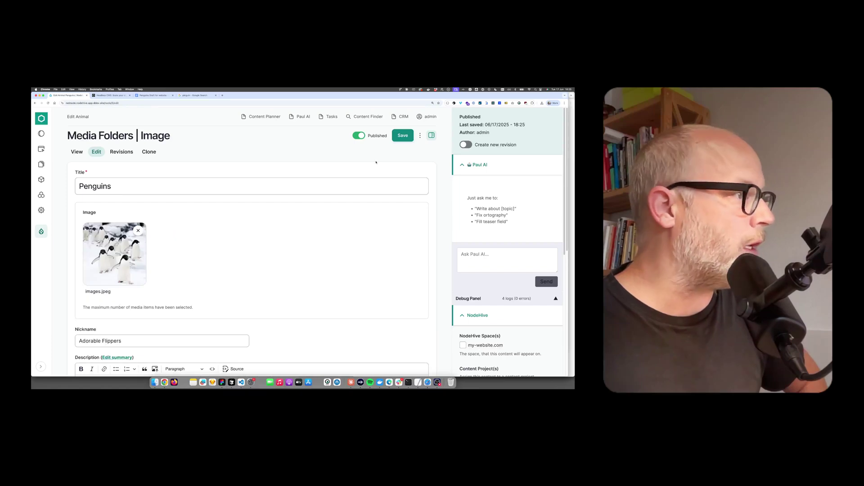
- Save the Penguins entry and check its published page with the penguin photo
click(407, 140)
scroll(289, 263, down, 5)
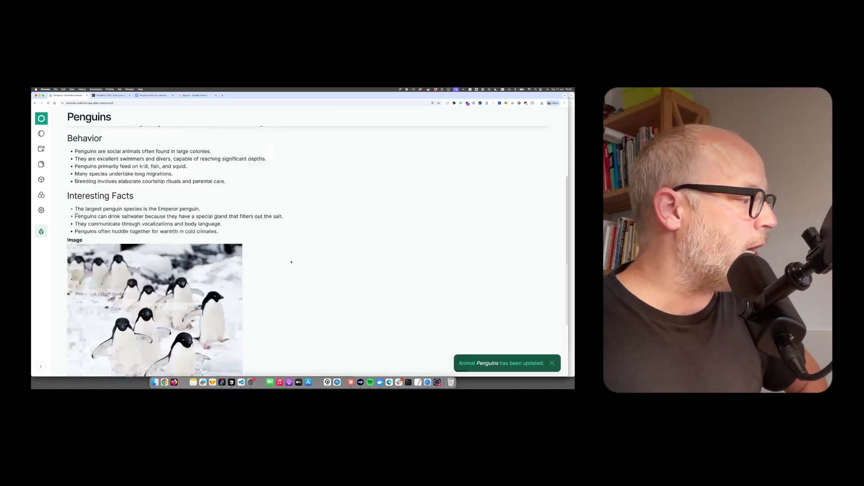
scroll(288, 246, up, 5)
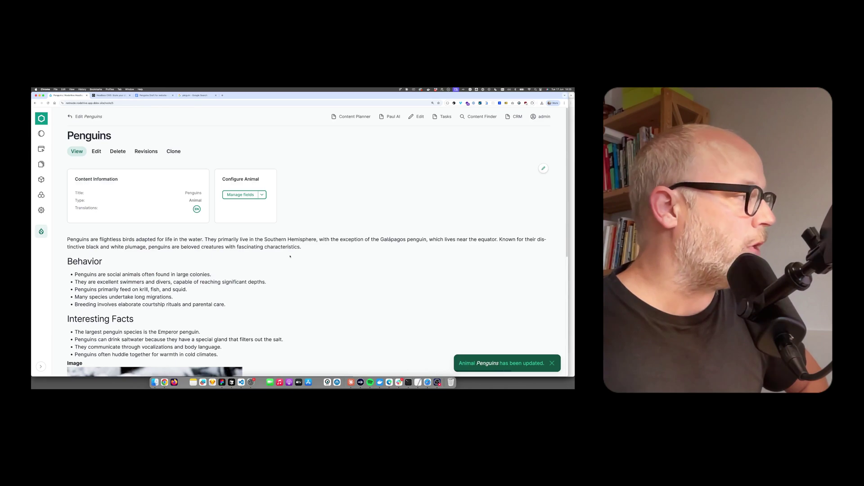
- Generate and save the alt text 'Adélie penguins walking together on snowy ground.' via Image Optimization & SEO
click(391, 117)
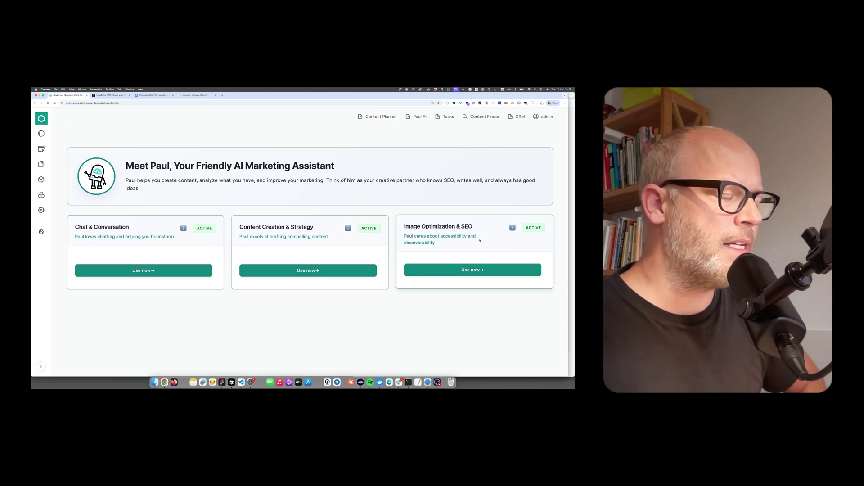
click(472, 270)
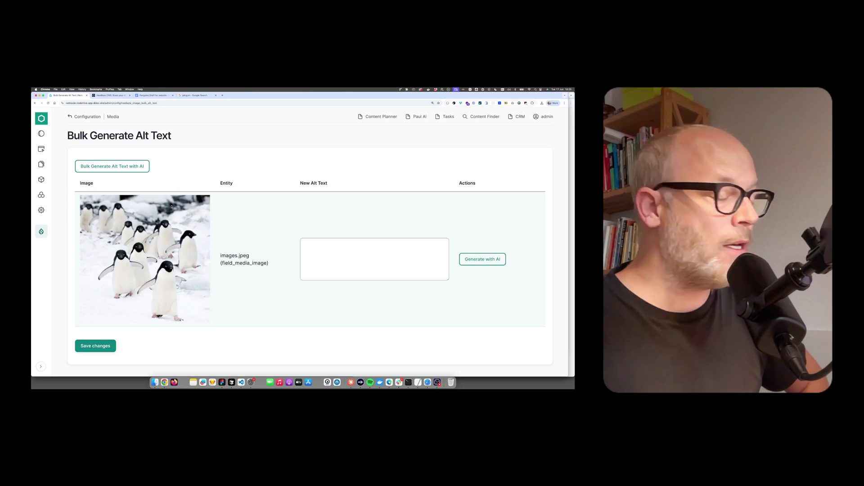
click(91, 169)
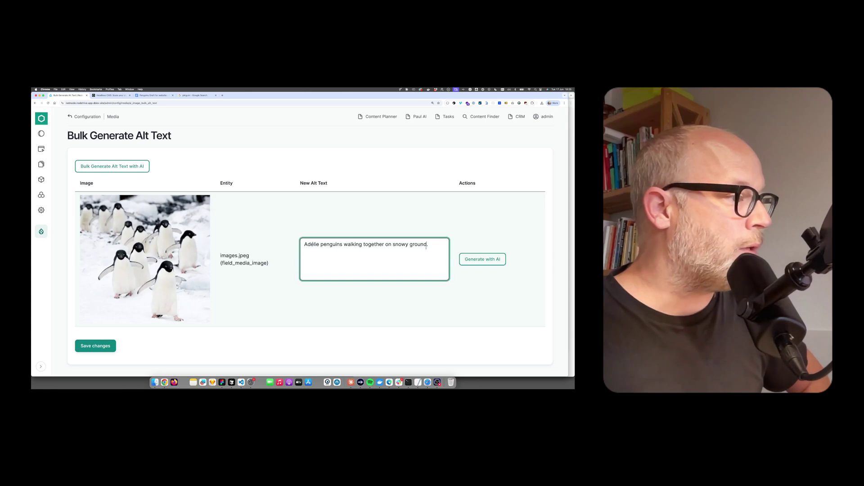
click(99, 350)
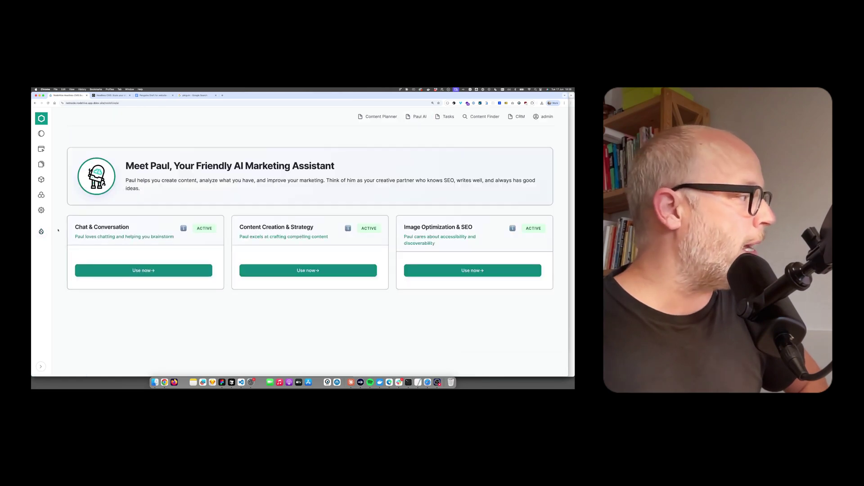
- Ask Paul 'What was the last content I just created?' and review the Penguins entry (ID 5) in the reply
click(148, 270)
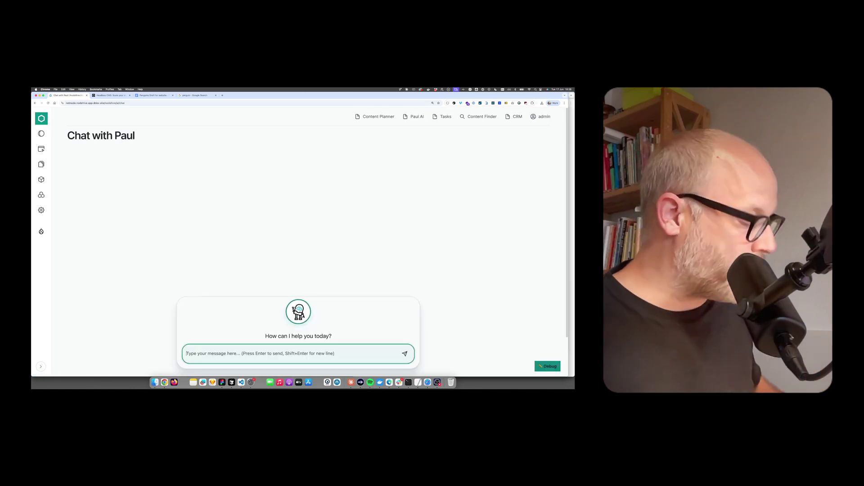
text(Wh)
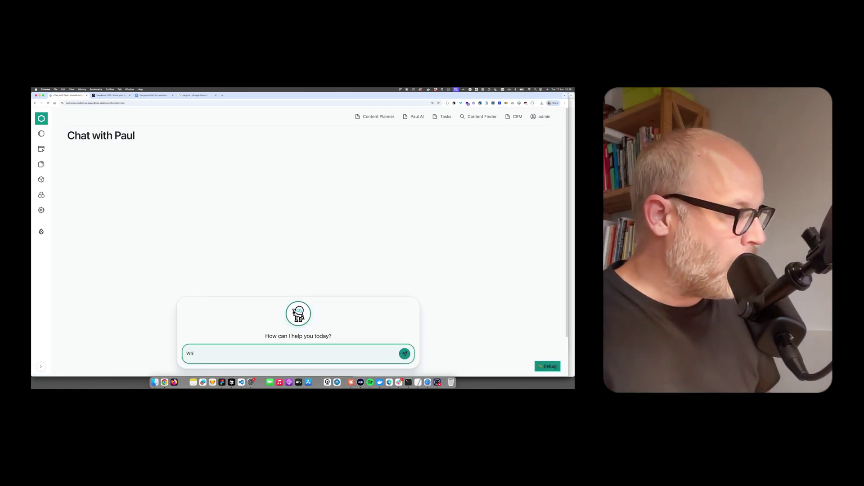
text(at was the last)
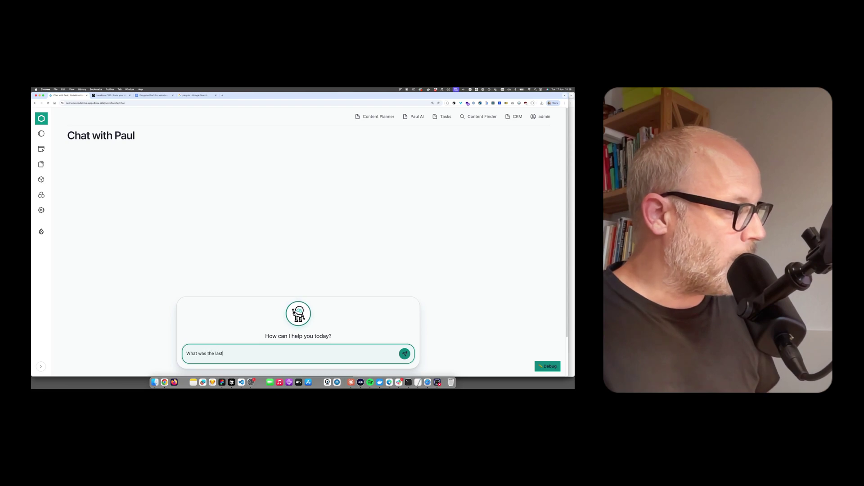
text( content)
text( I just c)
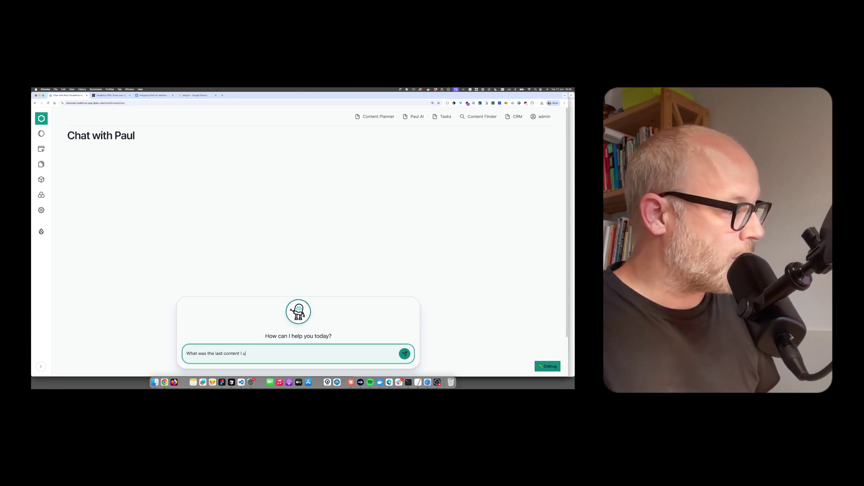
text(reated?)
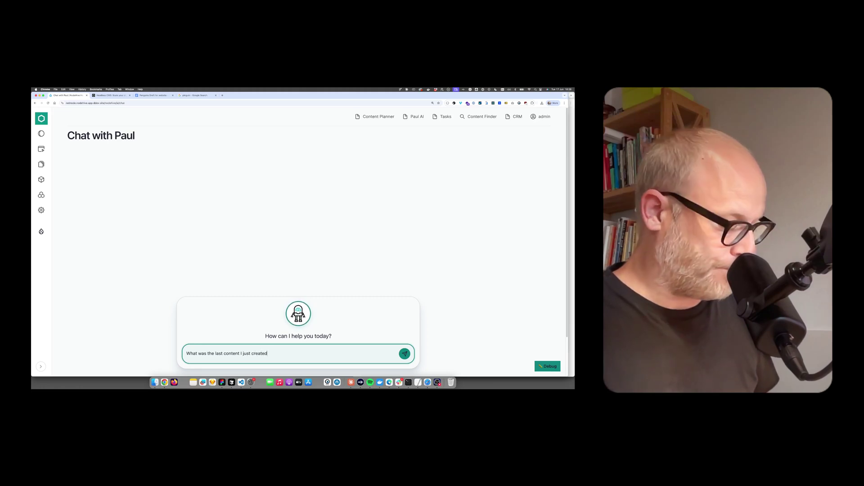
key(Return)
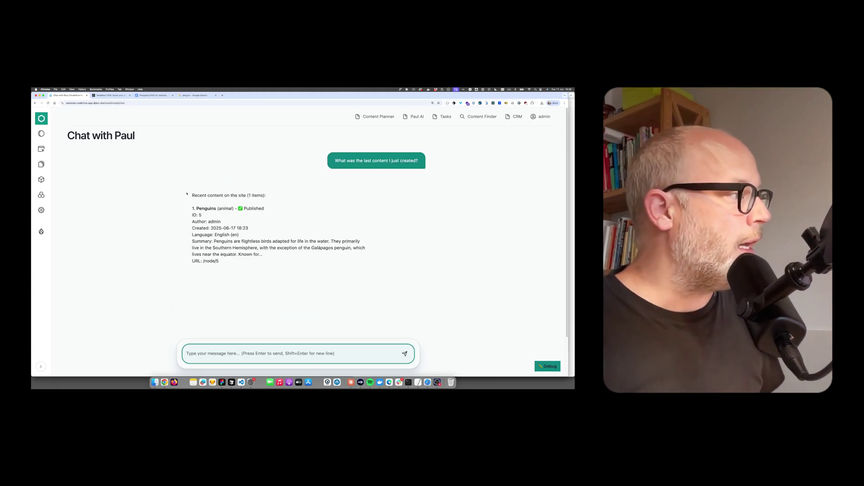
drag(196, 209, 249, 209)
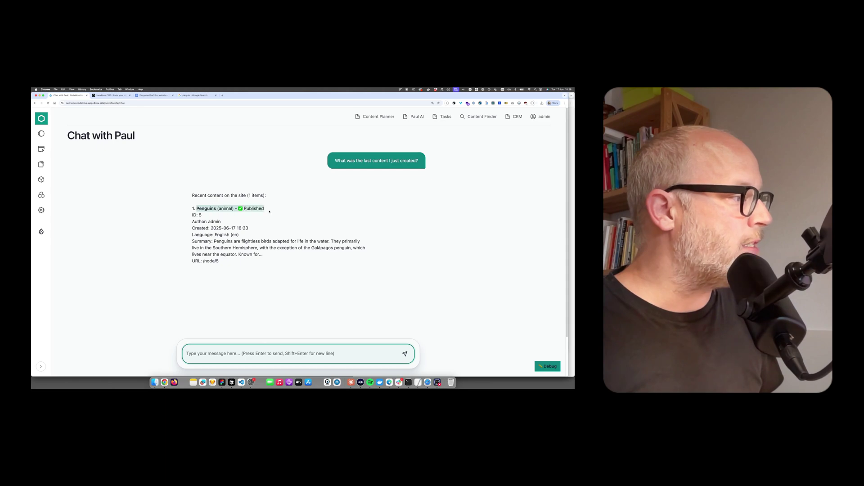
drag(189, 226, 267, 256)
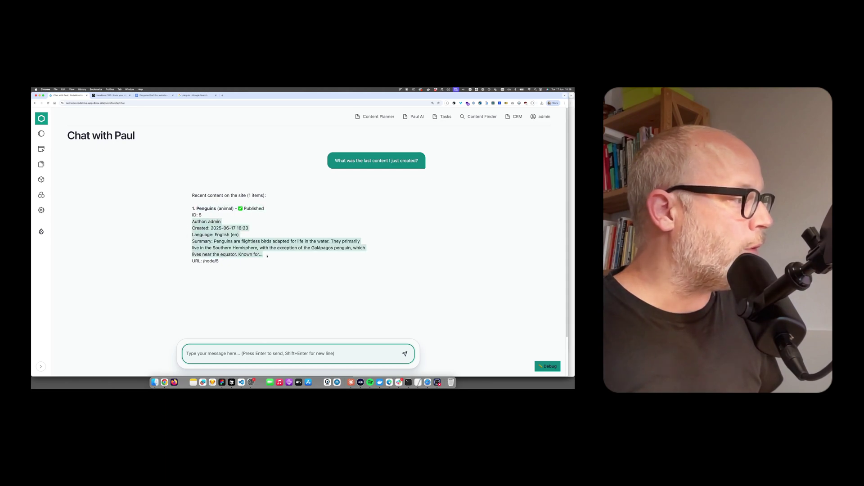
click(249, 359)
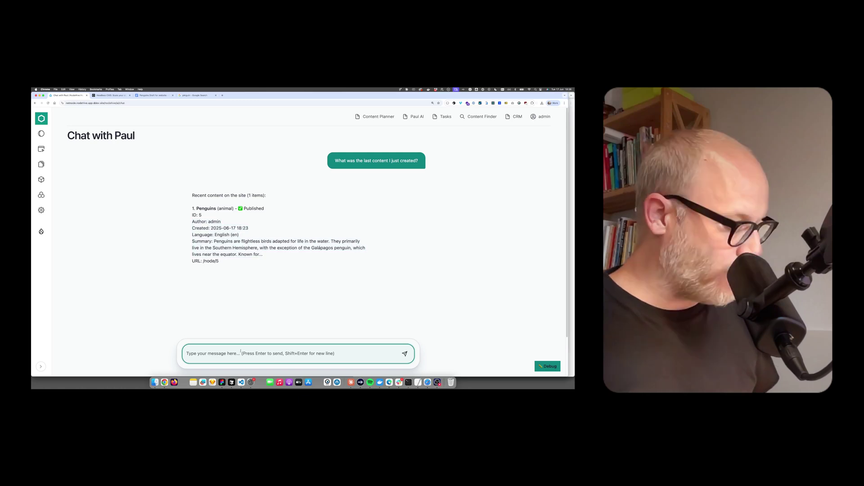
- Ask Paul about other site content, review the Lions, Elephants and Dolphins answer, then return to the dashboard
text(what other contents I have on the site)
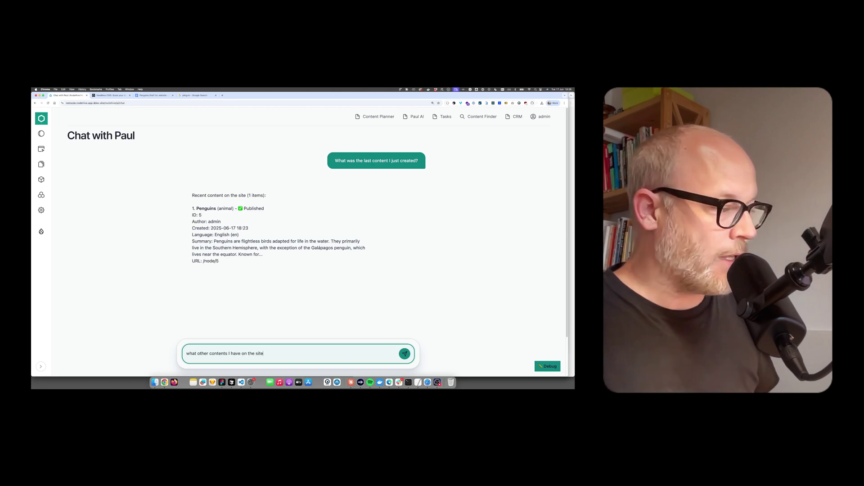
key(Return)
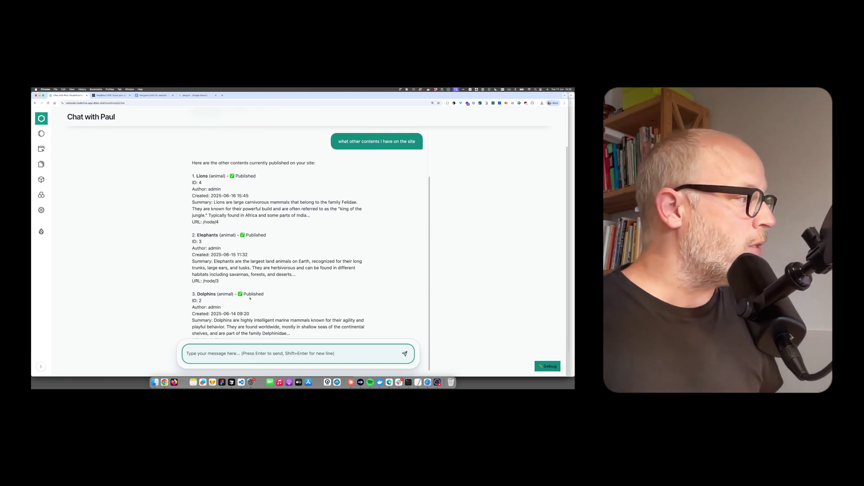
scroll(241, 257, up, 3)
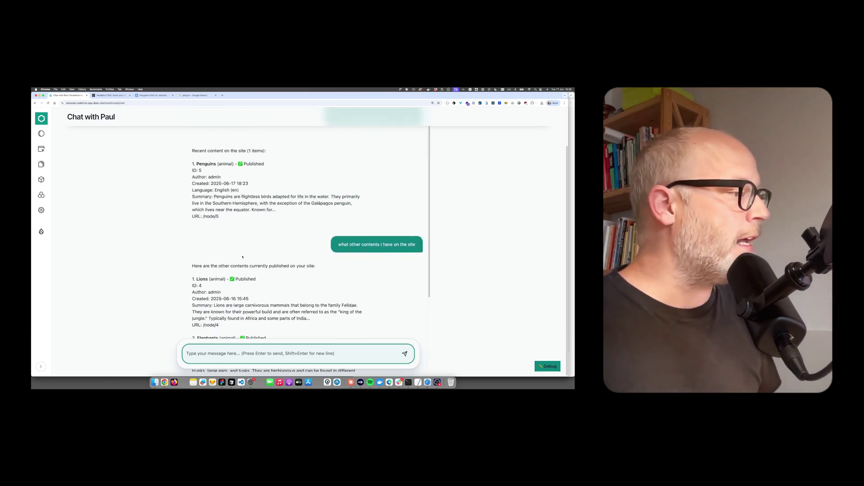
click(42, 119)
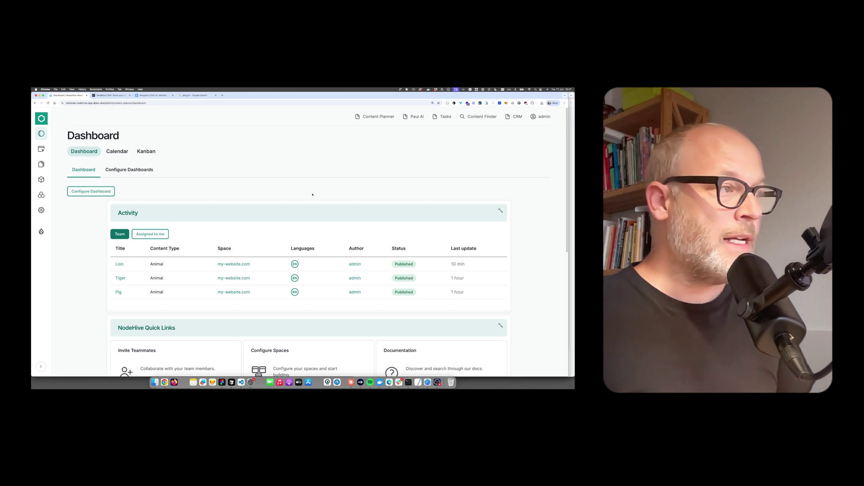
- Open the Paul AI assistant page showing its chat, content creation and image SEO modes
click(418, 117)
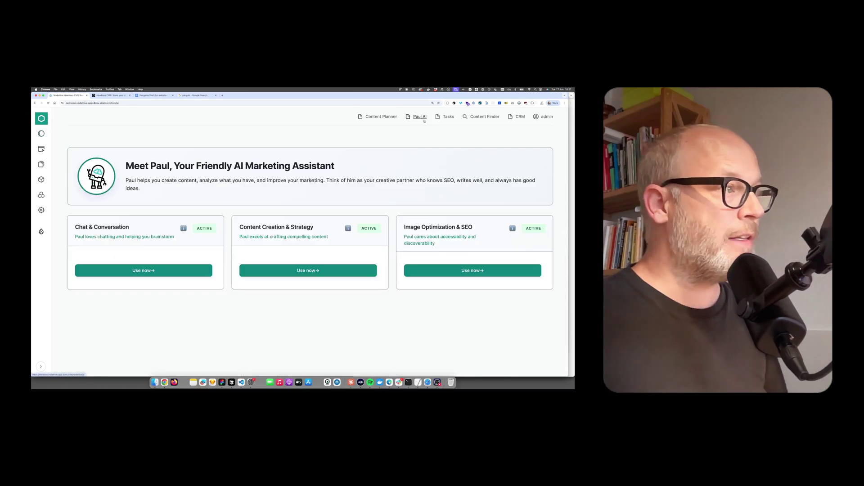